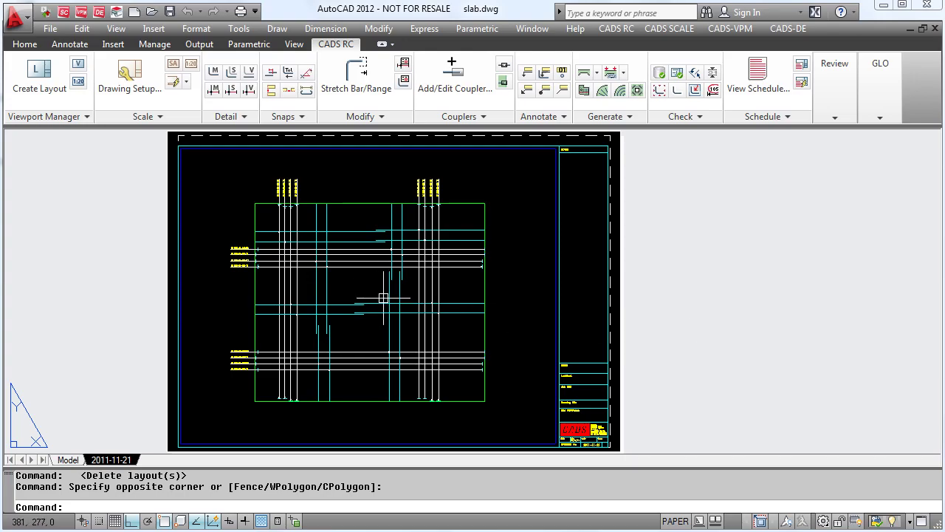
Switch from the sheet layout to Model space and zoom onto the top bar labels
{"action": "left_click", "coordinate": [181, 403]}
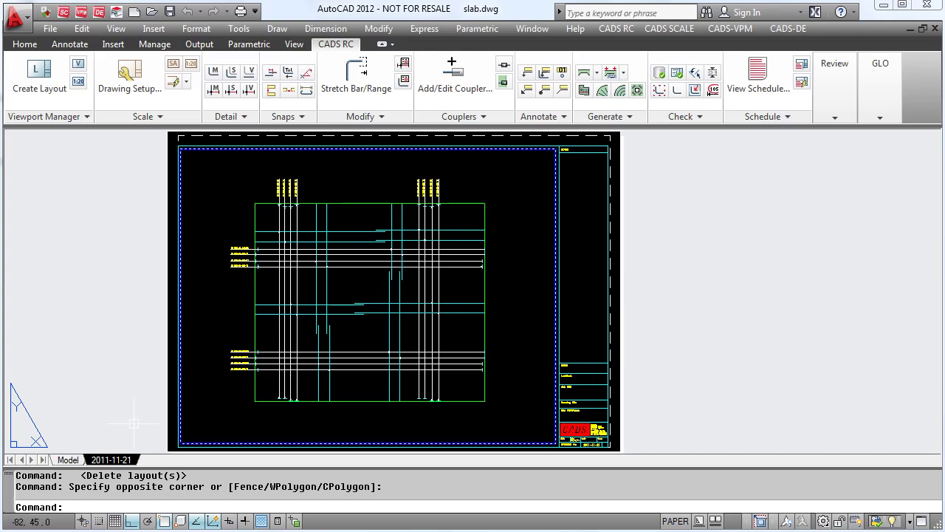
{"action": "left_click", "coordinate": [70, 460]}
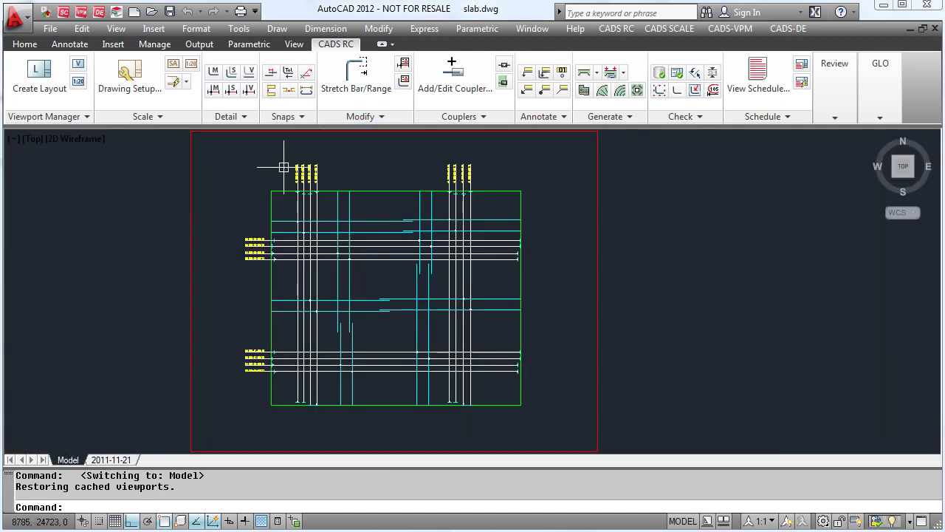
{"action": "scroll", "coordinate": [283, 168], "scroll_direction": "up", "scroll_amount": 4}
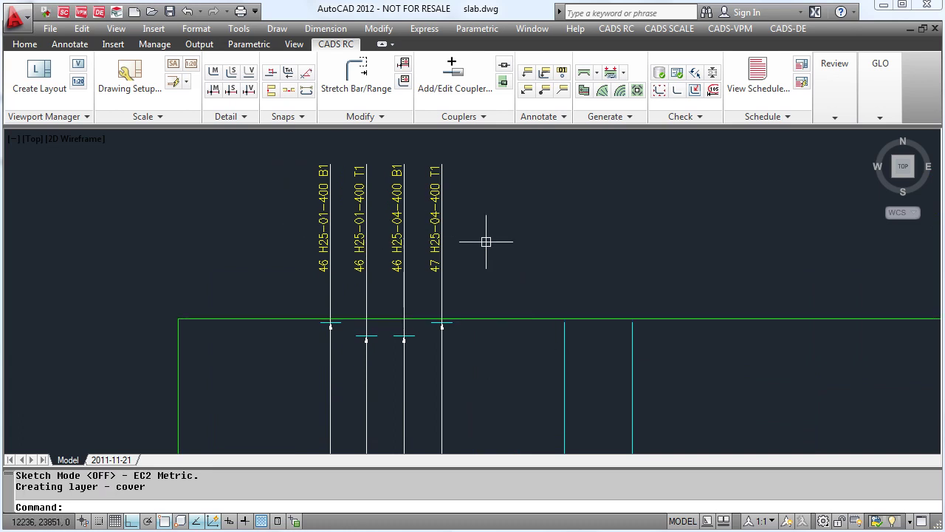
{"action": "scroll", "coordinate": [490, 243], "scroll_direction": "up", "scroll_amount": 2}
{"action": "scroll", "coordinate": [490, 251], "scroll_direction": "down", "scroll_amount": 5}
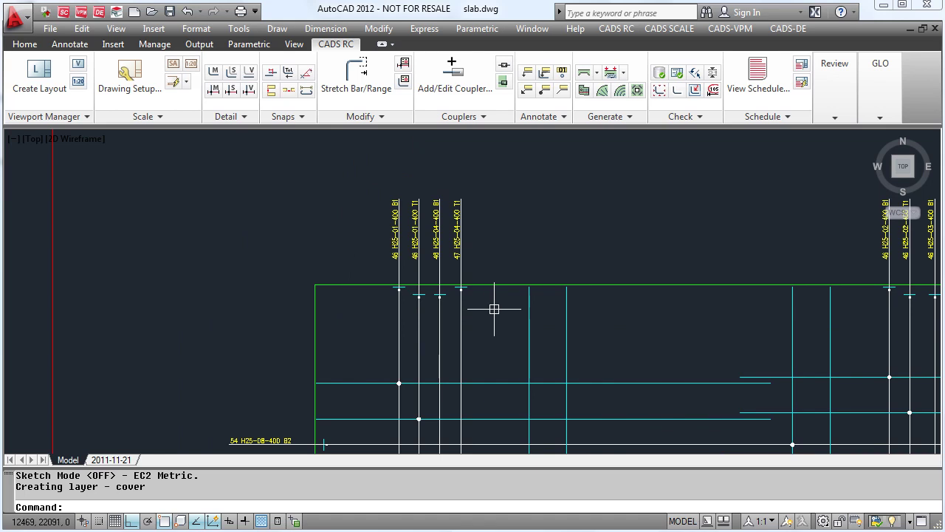
Assign the first top-left bar line and its label to group layer B1
{"action": "left_click", "coordinate": [881, 111]}
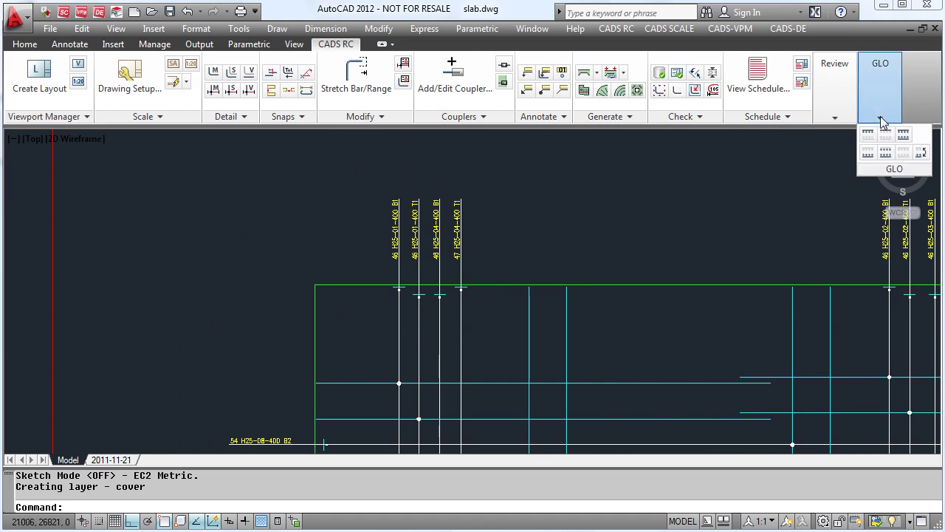
{"action": "left_click", "coordinate": [921, 151]}
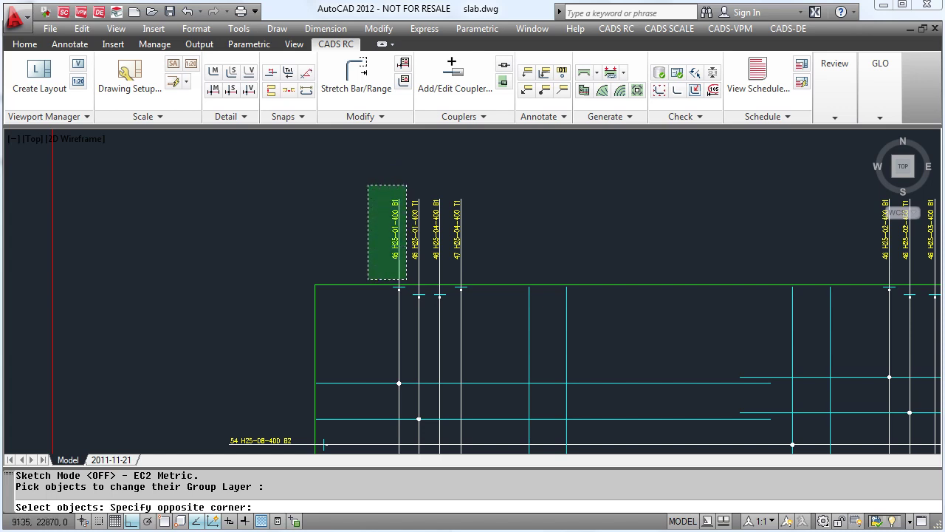
{"action": "left_click", "coordinate": [367, 284]}
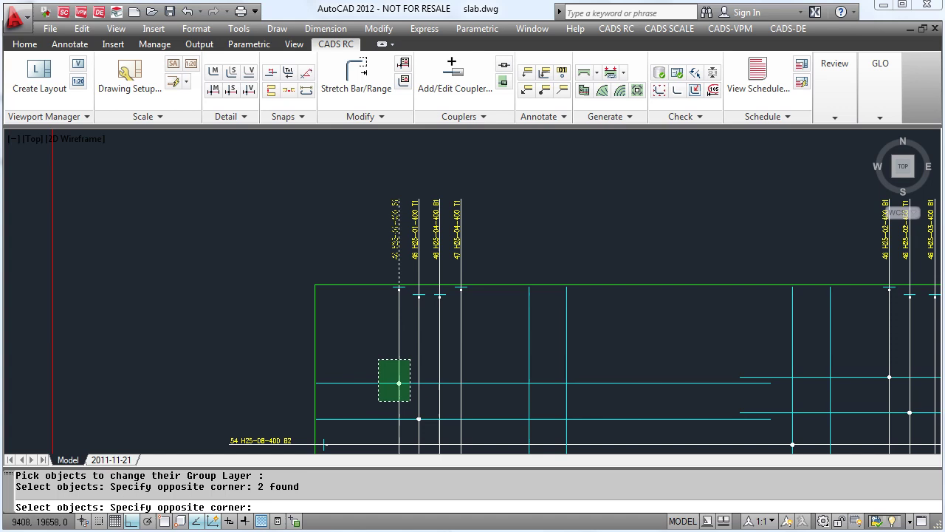
{"action": "left_click", "coordinate": [378, 361]}
{"action": "key", "text": "Return"}
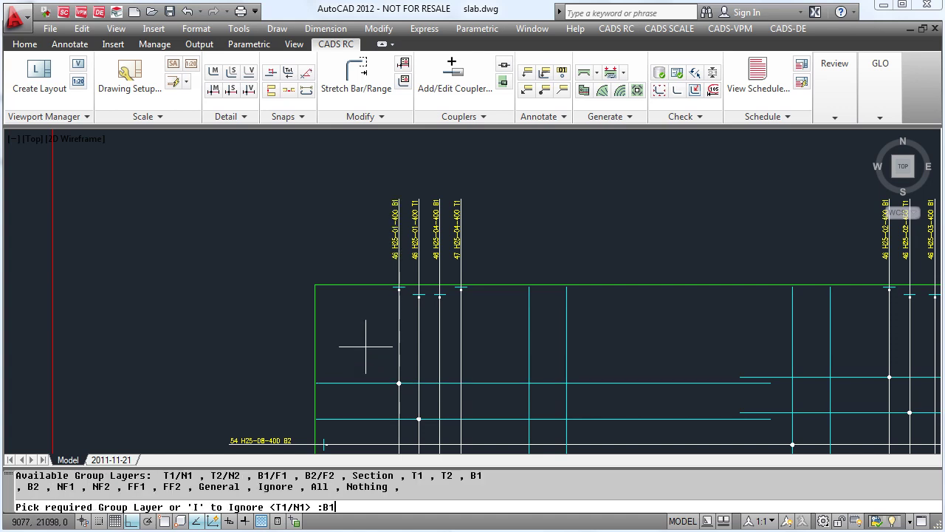
{"action": "key", "text": "Return"}
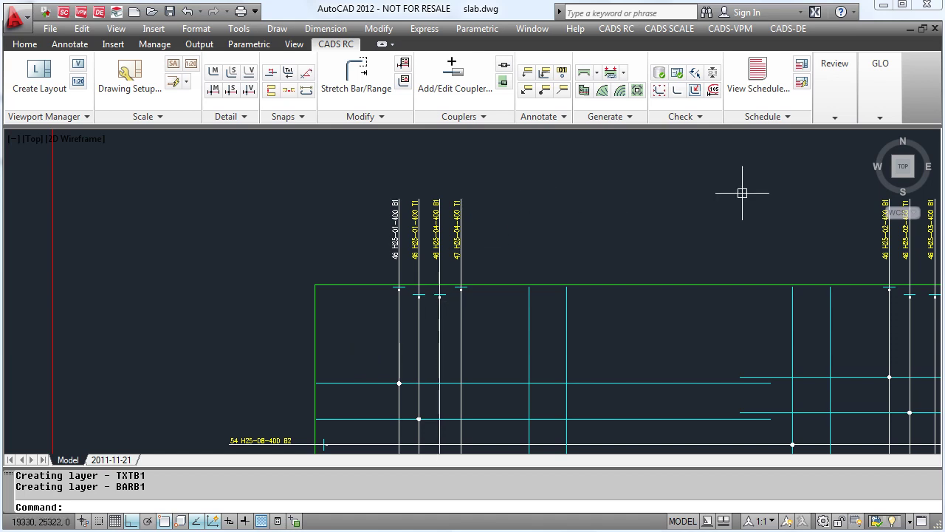
{"action": "left_click", "coordinate": [880, 89]}
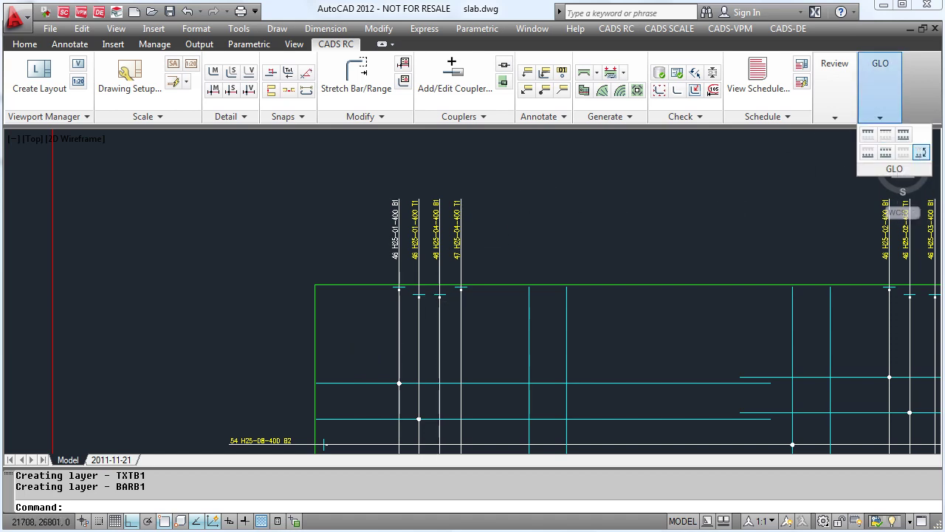
Move the second bar's label and line plus the horizontal bar onto group layer T1
{"action": "left_click", "coordinate": [921, 151]}
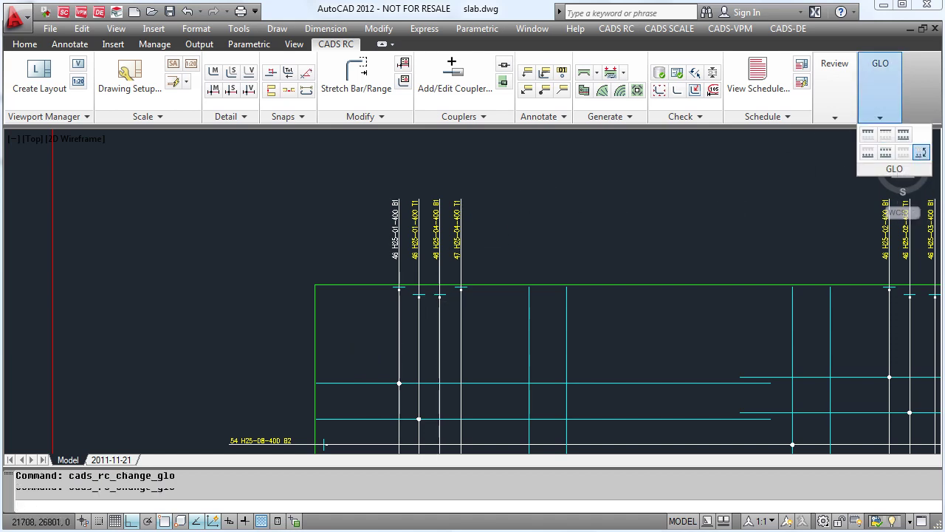
{"action": "left_click", "coordinate": [427, 192]}
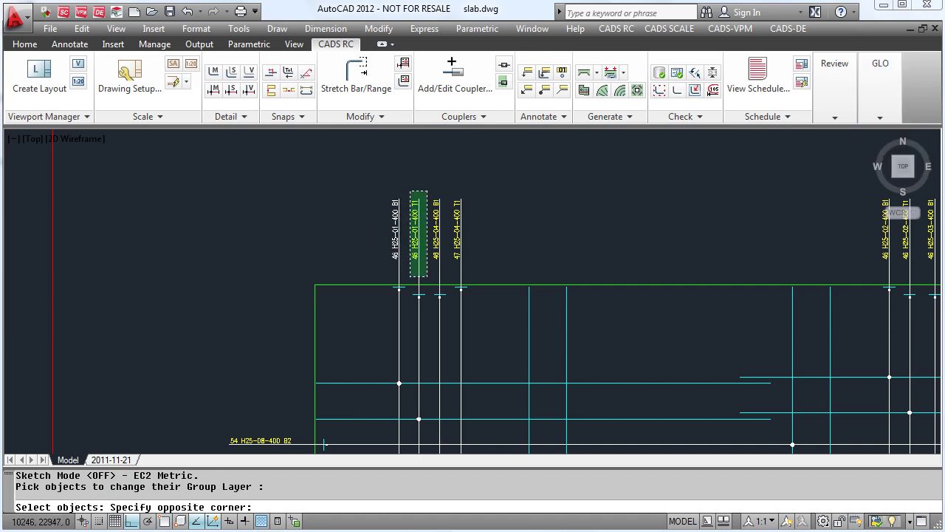
{"action": "left_click", "coordinate": [411, 276]}
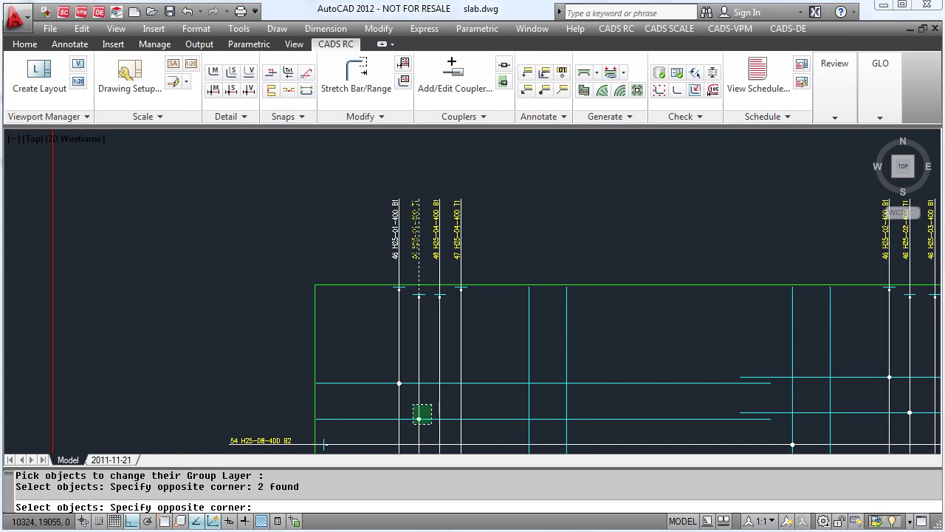
{"action": "left_click", "coordinate": [415, 418]}
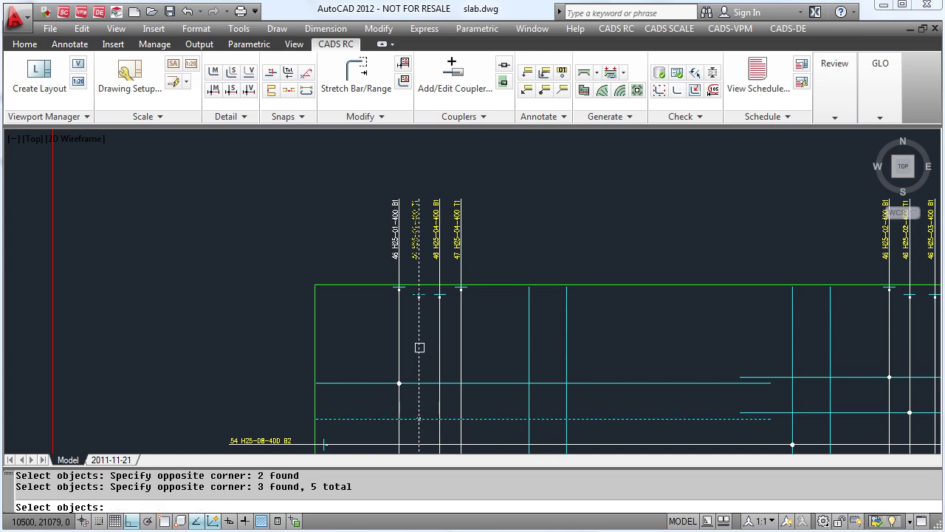
{"action": "key", "text": "Return"}
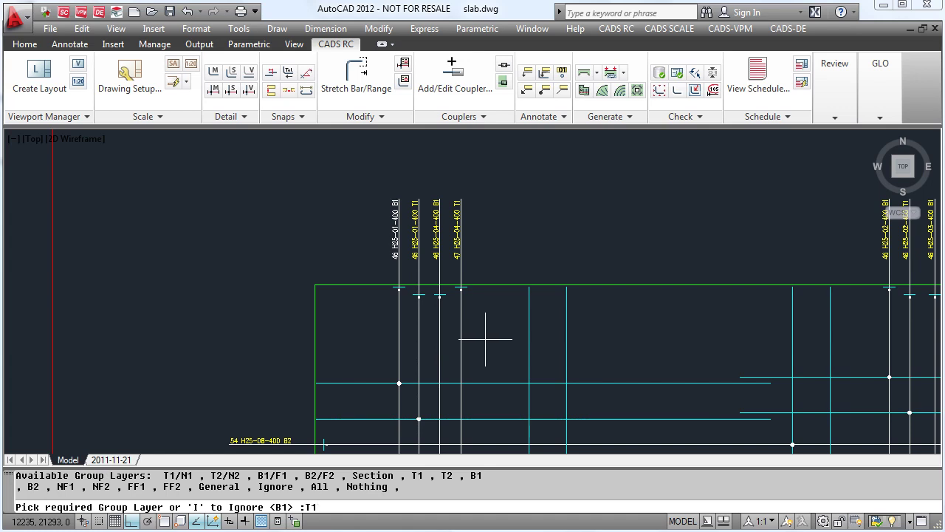
{"action": "key", "text": "Return"}
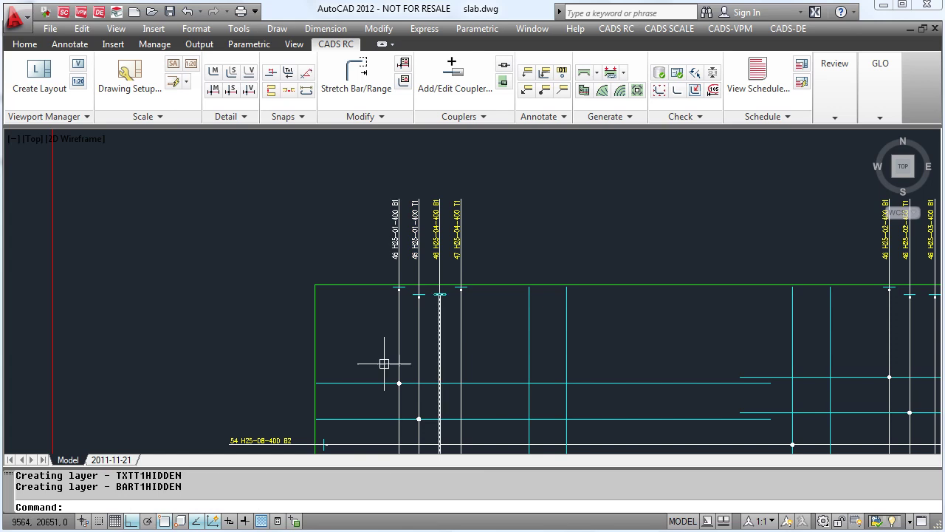
Open the 2011-11-21 layout, activate its viewport, and zoom onto the upper dashed T1 bars
{"action": "left_click", "coordinate": [112, 461]}
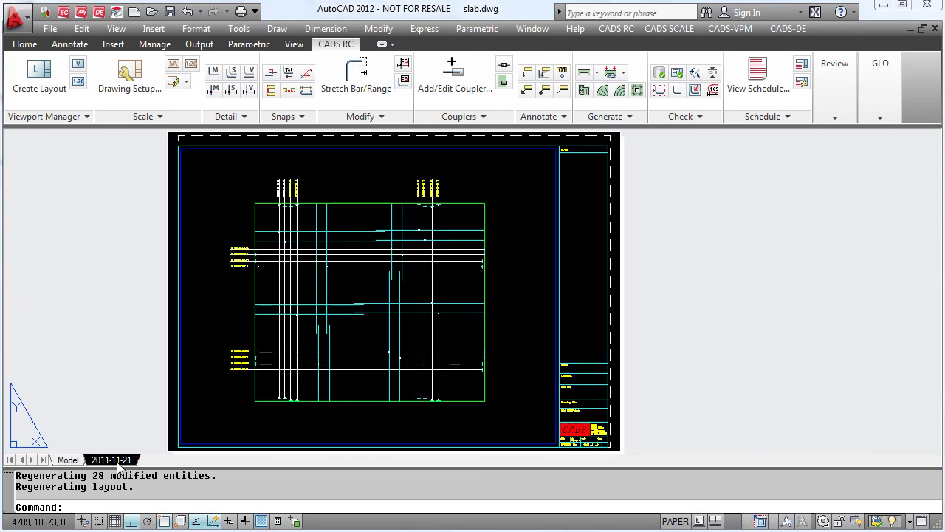
{"action": "scroll", "coordinate": [310, 225], "scroll_direction": "up", "scroll_amount": 2}
{"action": "scroll", "coordinate": [322, 218], "scroll_direction": "up", "scroll_amount": 4}
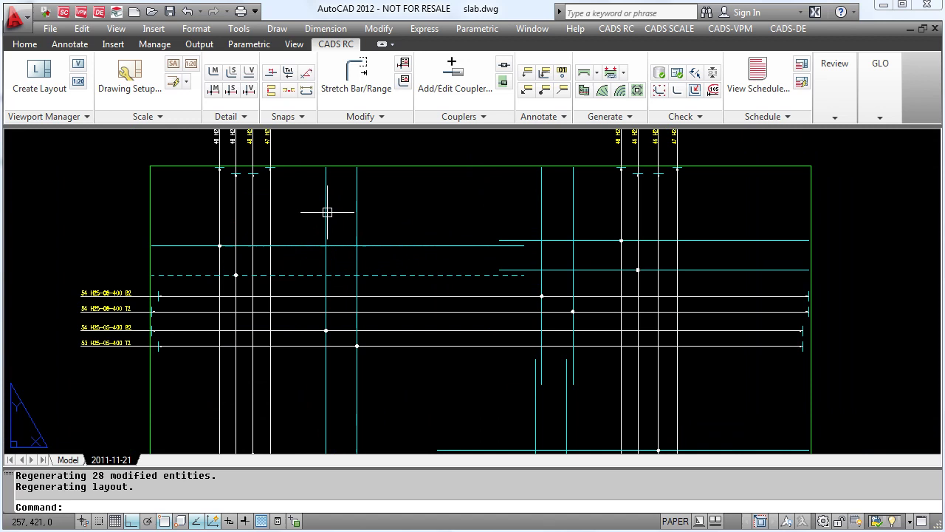
{"action": "scroll", "coordinate": [352, 313], "scroll_direction": "up", "scroll_amount": 1}
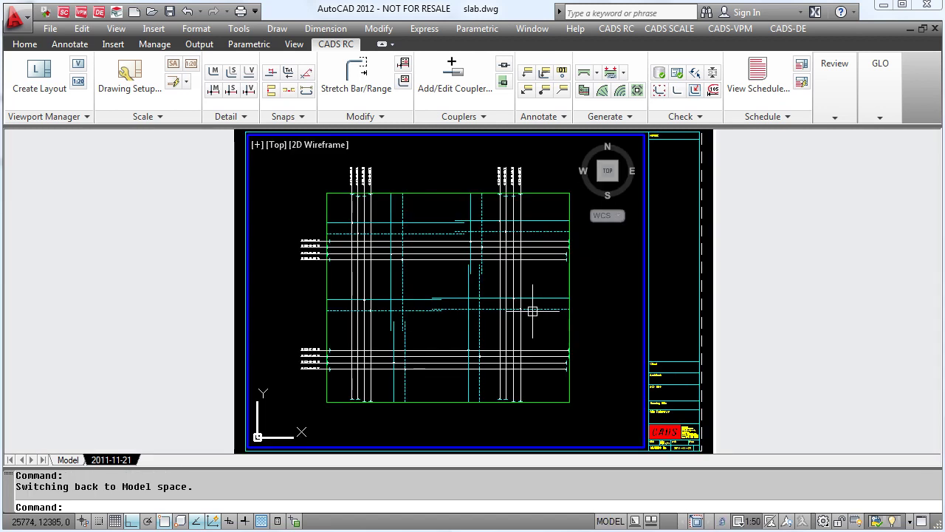
{"action": "double_click", "coordinate": [565, 262]}
{"action": "scroll", "coordinate": [436, 216], "scroll_direction": "up", "scroll_amount": 1}
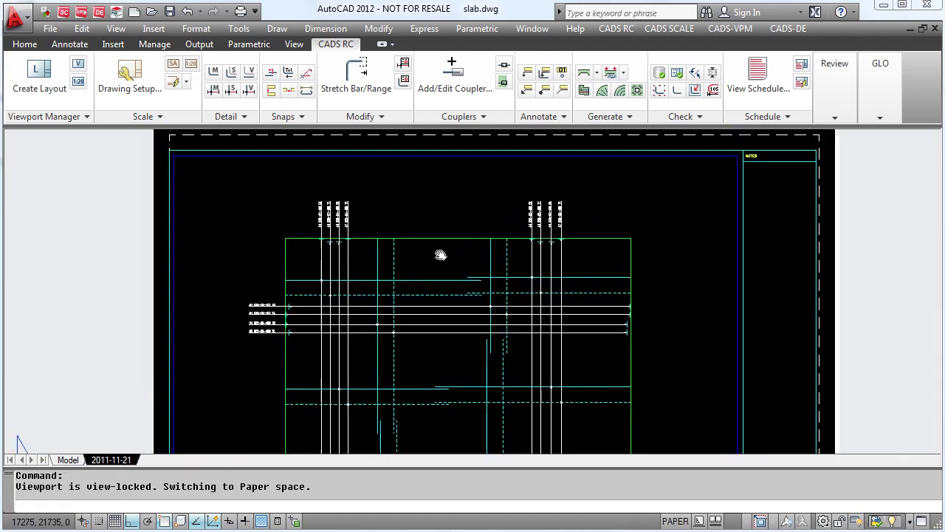
{"action": "scroll", "coordinate": [449, 251], "scroll_direction": "up", "scroll_amount": 1}
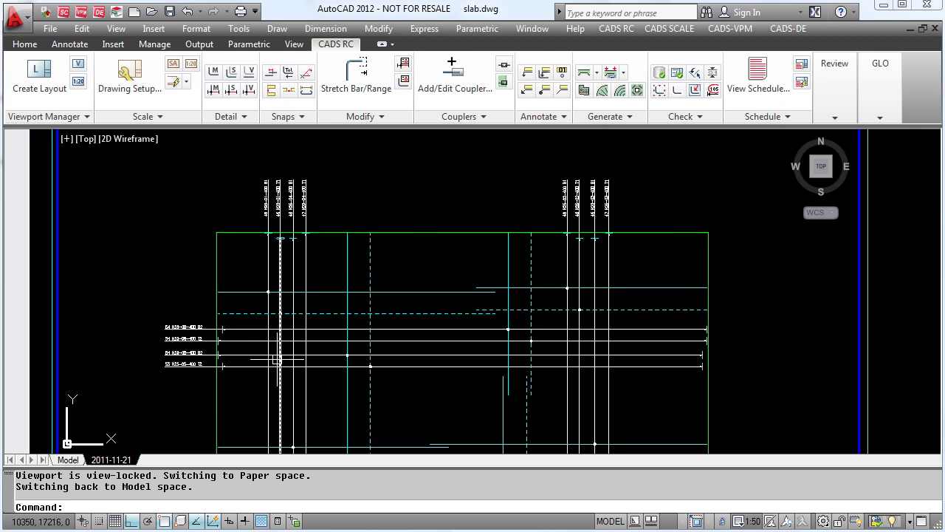
{"action": "mouse_move", "coordinate": [876, 113]}
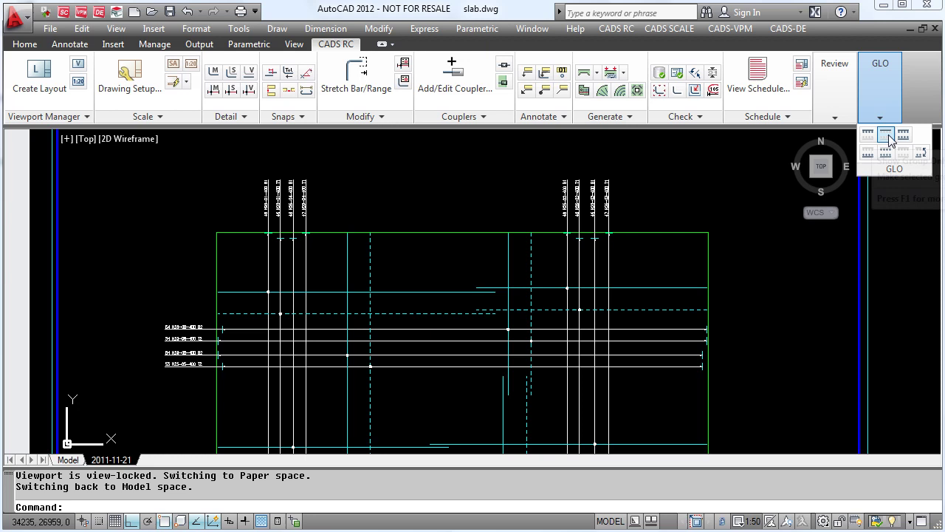
Show only group layer B1 in the viewport and pan across the slab
{"action": "left_click", "coordinate": [887, 136]}
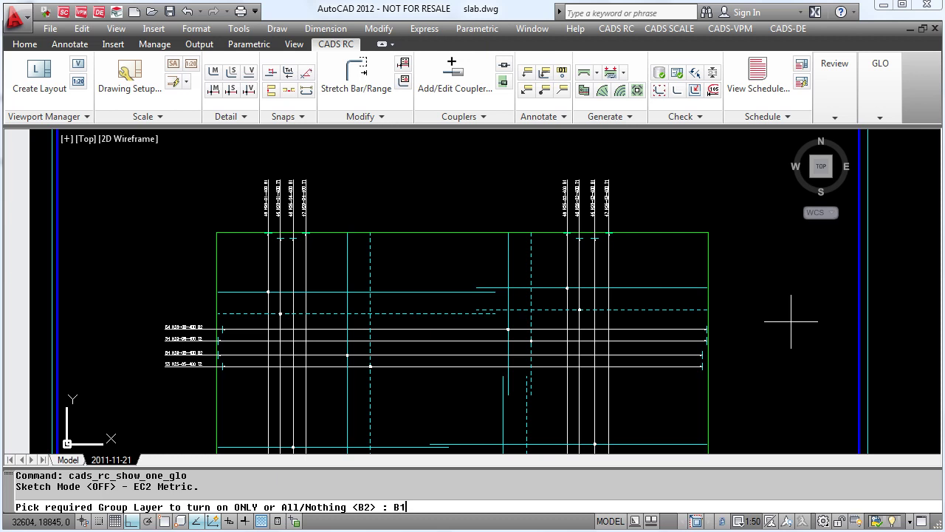
{"action": "type", "text": "B1"}
{"action": "key", "text": "Return"}
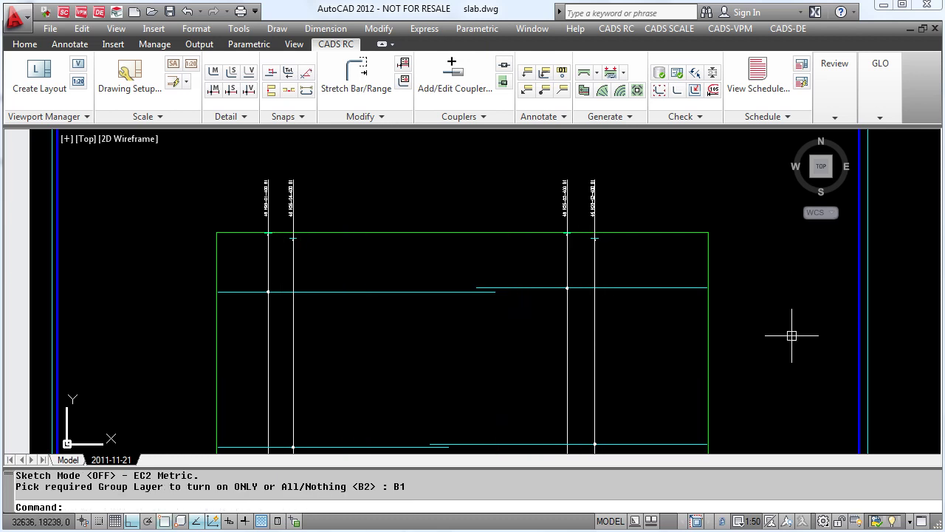
{"action": "mouse_move", "coordinate": [794, 327]}
{"action": "middle_mouse_down"}
{"action": "mouse_move", "coordinate": [792, 337]}
{"action": "mouse_move", "coordinate": [780, 270]}
{"action": "mouse_move", "coordinate": [714, 271]}
{"action": "mouse_move", "coordinate": [753, 292]}
{"action": "mouse_move", "coordinate": [749, 300]}
{"action": "middle_mouse_up"}
{"action": "scroll", "coordinate": [780, 270], "scroll_direction": "down", "scroll_amount": 2}
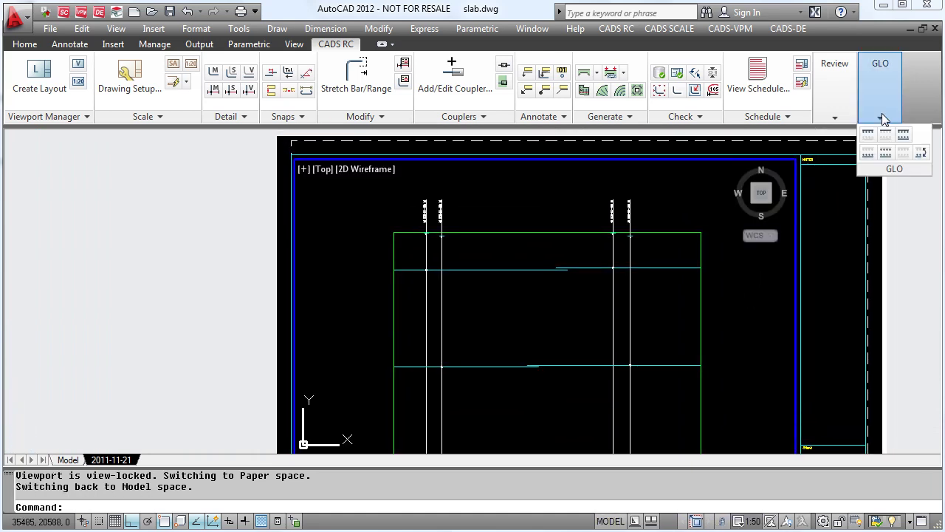
Show only the T1 group layer bars on the slab
{"action": "left_click", "coordinate": [885, 133]}
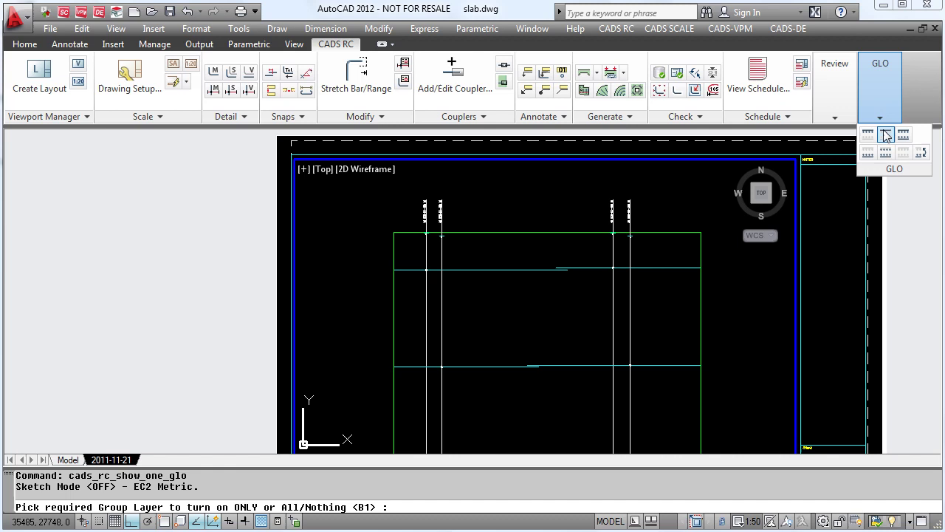
{"action": "type", "text": "T"}
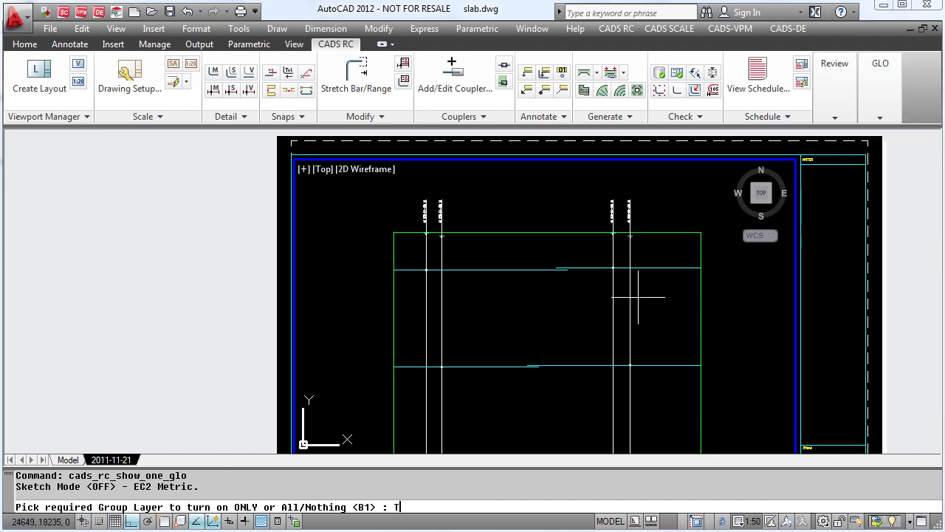
{"action": "type", "text": "1"}
{"action": "key", "text": "Return"}
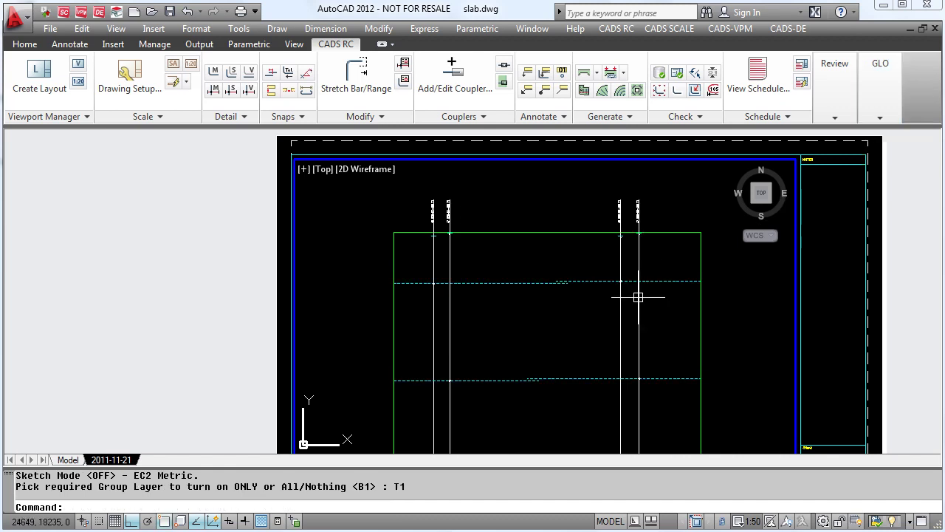
{"action": "key", "text": "Return"}
{"action": "type", "text": "B2"}
{"action": "key", "text": "Escape"}
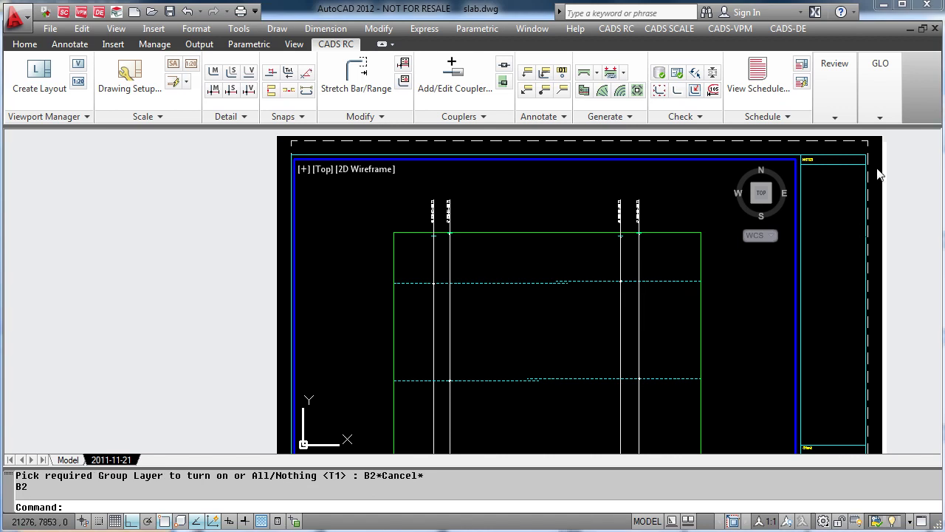
Add group layer T2 to the display, bringing back the horizontal and dashed bars
{"action": "left_click", "coordinate": [880, 116]}
{"action": "left_click", "coordinate": [868, 135]}
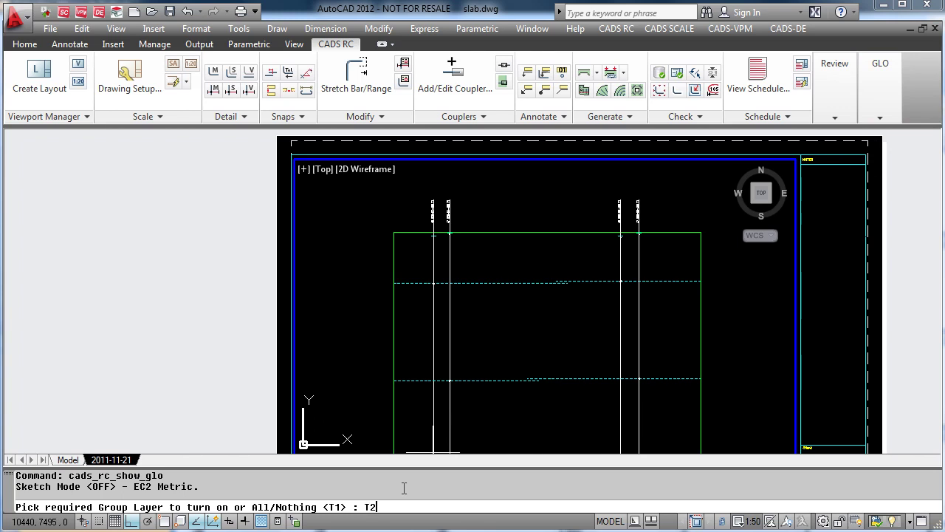
{"action": "type", "text": "T2"}
{"action": "key", "text": "Return"}
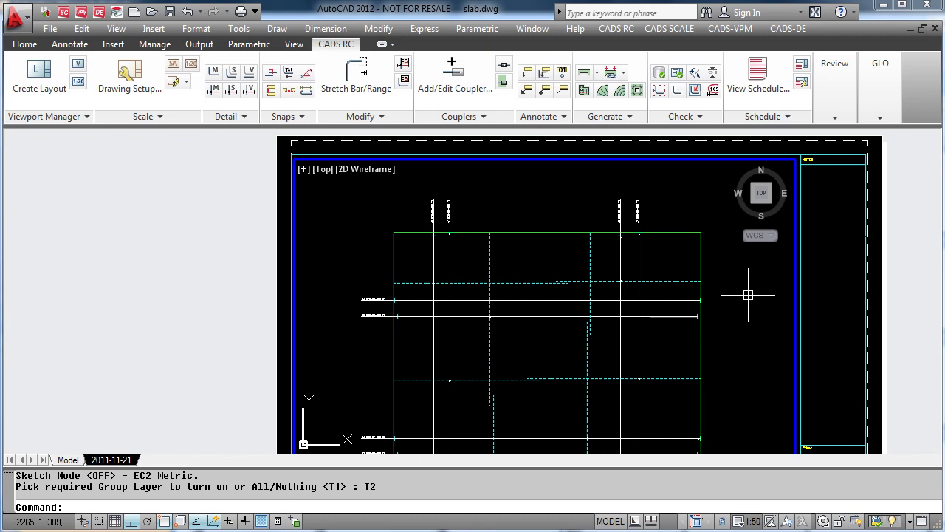
{"action": "scroll", "coordinate": [730, 343], "scroll_direction": "down", "scroll_amount": 2}
{"action": "middle_click_drag", "start_coordinate": [730, 343], "coordinate": [687, 291]}
{"action": "scroll", "coordinate": [697, 331], "scroll_direction": "up", "scroll_amount": 2}
{"action": "scroll", "coordinate": [687, 291], "scroll_direction": "down", "scroll_amount": 2}
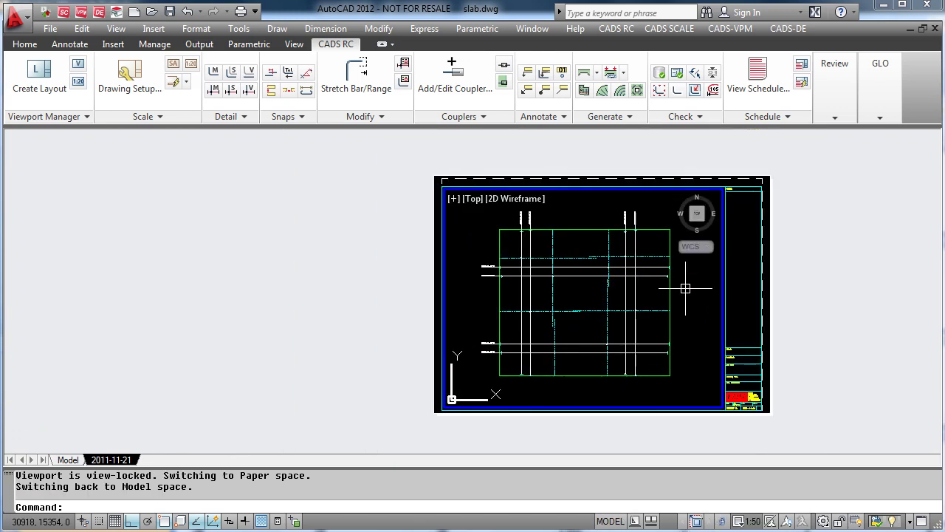
Turn on all group layers and pan to top labels such as 46 H25-01-400 B1
{"action": "left_click", "coordinate": [879, 120]}
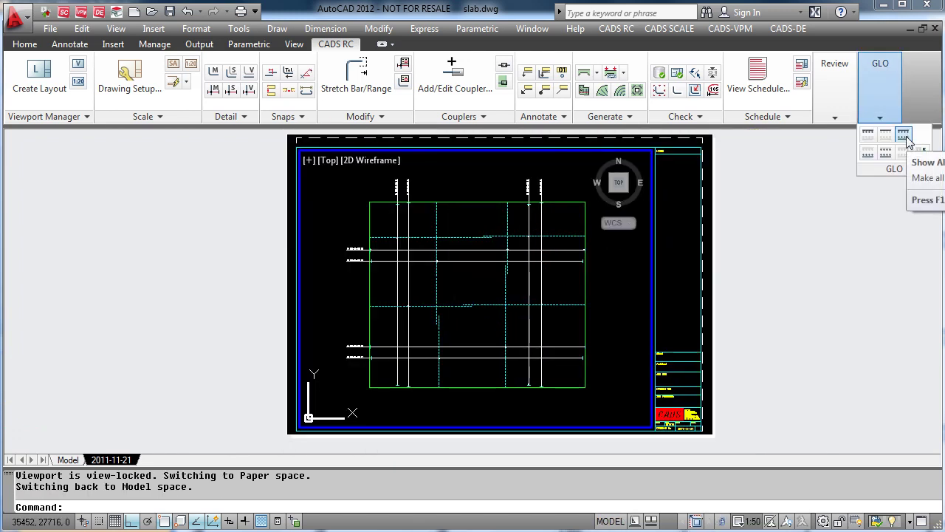
{"action": "left_click", "coordinate": [904, 134]}
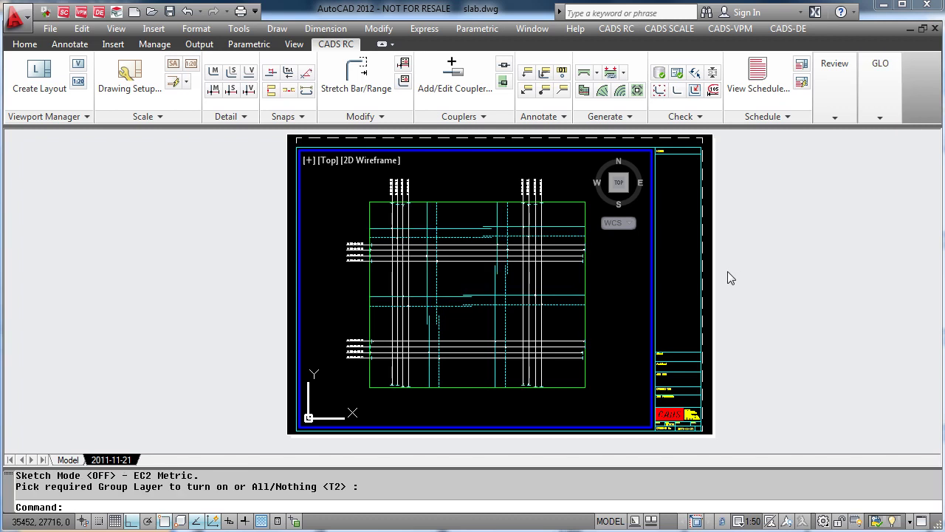
{"action": "scroll", "coordinate": [472, 251], "scroll_direction": "up", "scroll_amount": 6}
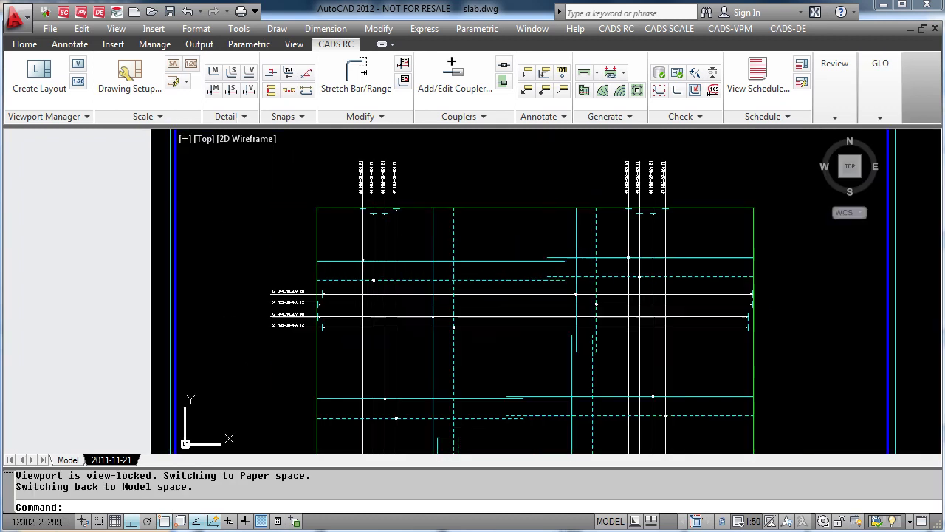
{"action": "mouse_move", "coordinate": [396, 178]}
{"action": "middle_mouse_down"}
{"action": "mouse_move", "coordinate": [414, 208]}
{"action": "mouse_move", "coordinate": [404, 274]}
{"action": "middle_mouse_up"}
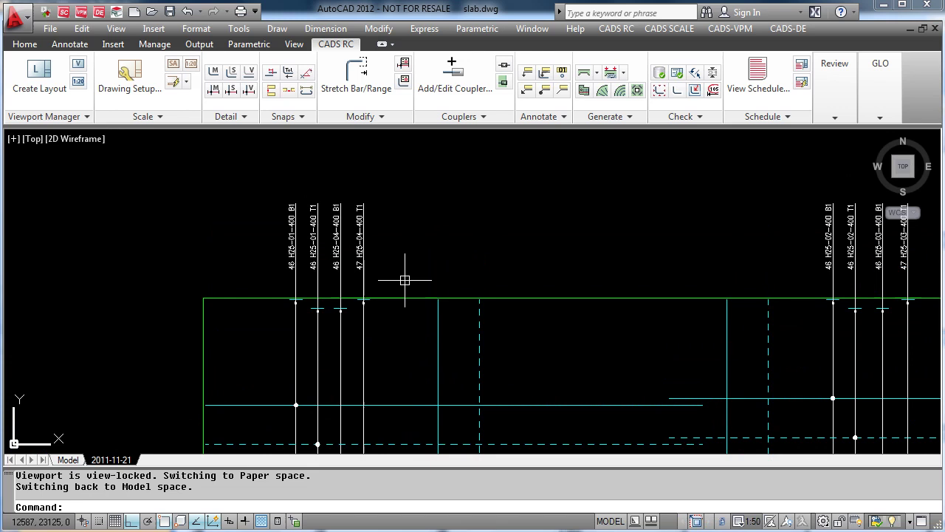
Define a new shape-code-11 bar on group layer T1: size 25, 4 bars, mark 09
{"action": "left_click", "coordinate": [221, 80]}
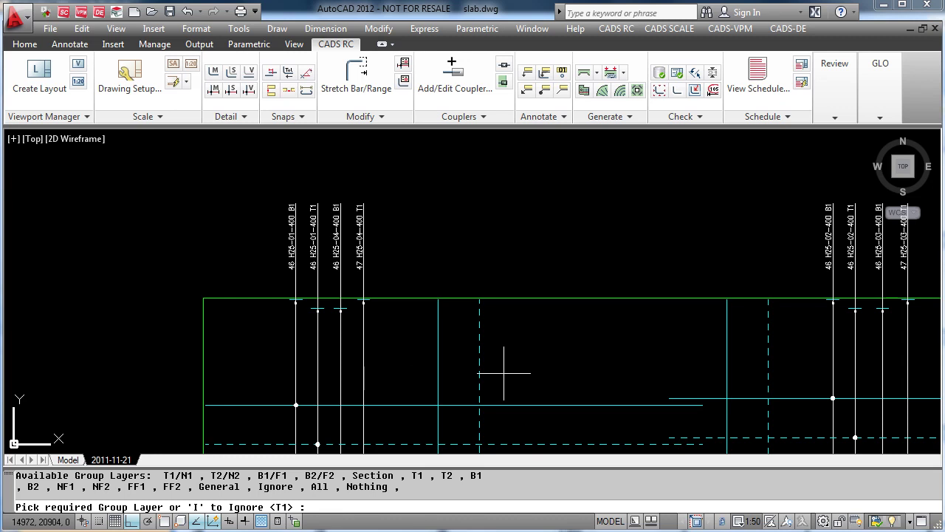
{"action": "type", "text": "T1"}
{"action": "key", "text": "Return"}
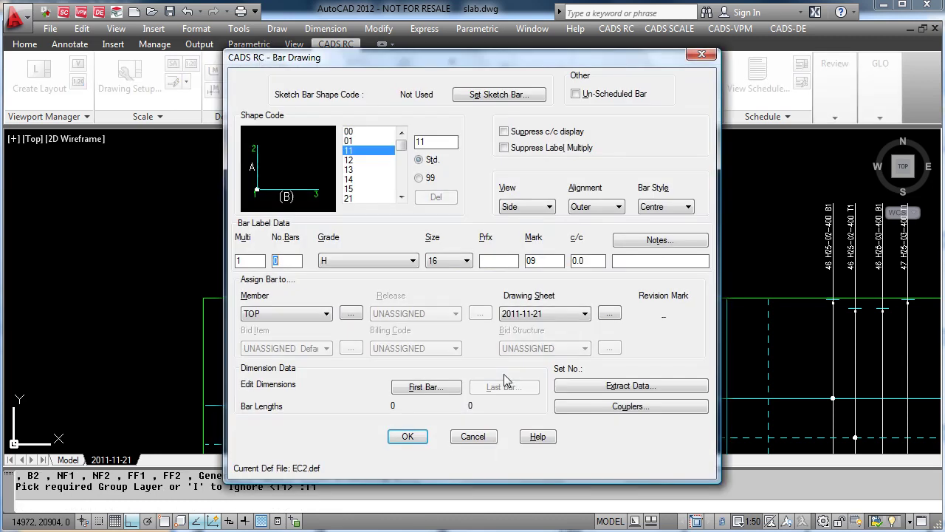
{"action": "left_click", "coordinate": [465, 261]}
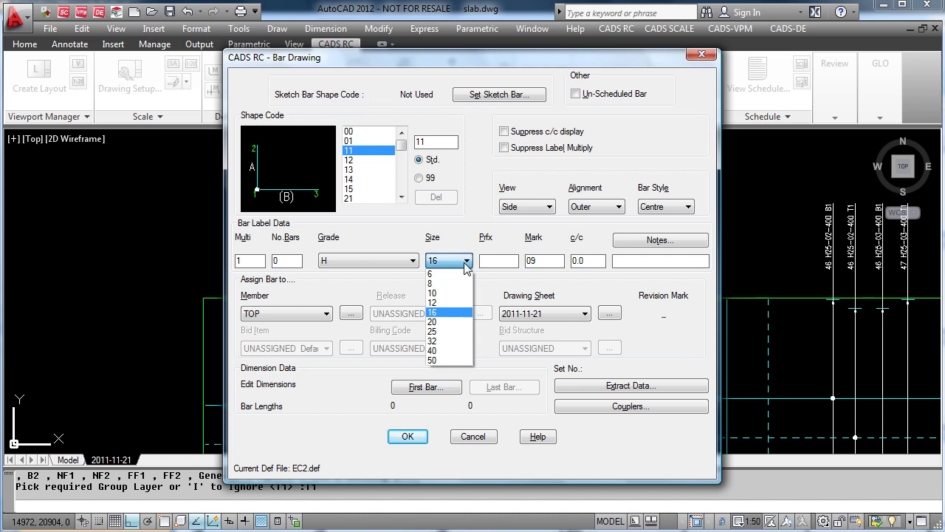
{"action": "left_click", "coordinate": [451, 332]}
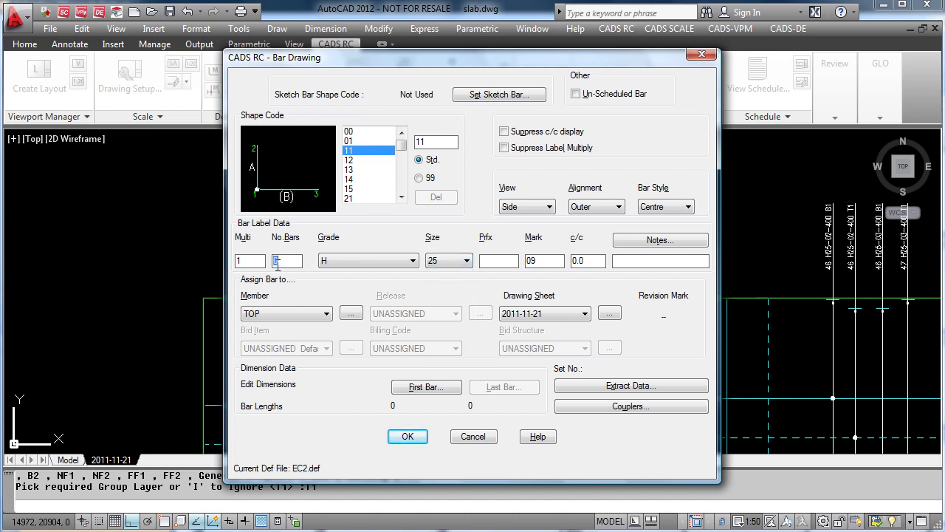
{"action": "type", "text": "4"}
{"action": "left_click", "coordinate": [414, 439]}
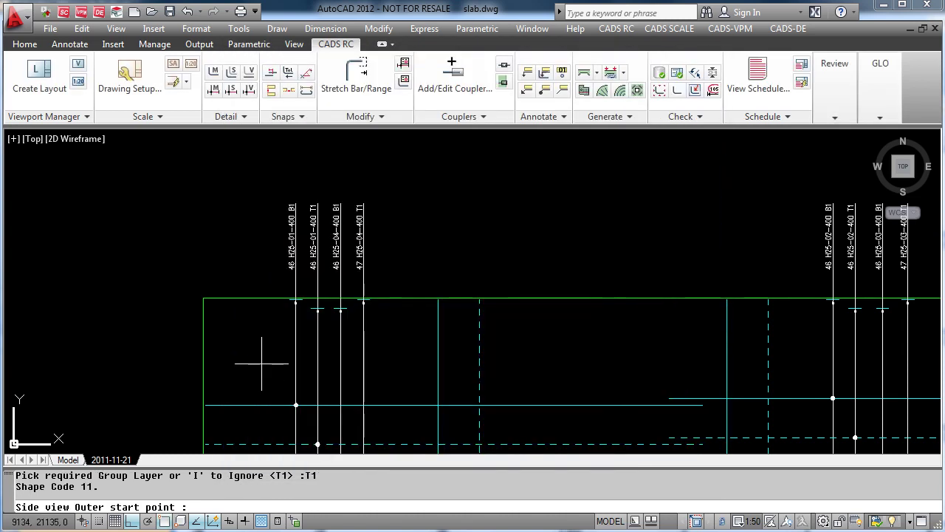
Draw the L-shaped bar from the slab's top-left corner and label it 4 H25-09 with a leader
{"action": "scroll", "coordinate": [204, 297], "scroll_direction": "up", "scroll_amount": 3}
{"action": "left_click", "coordinate": [209, 290]}
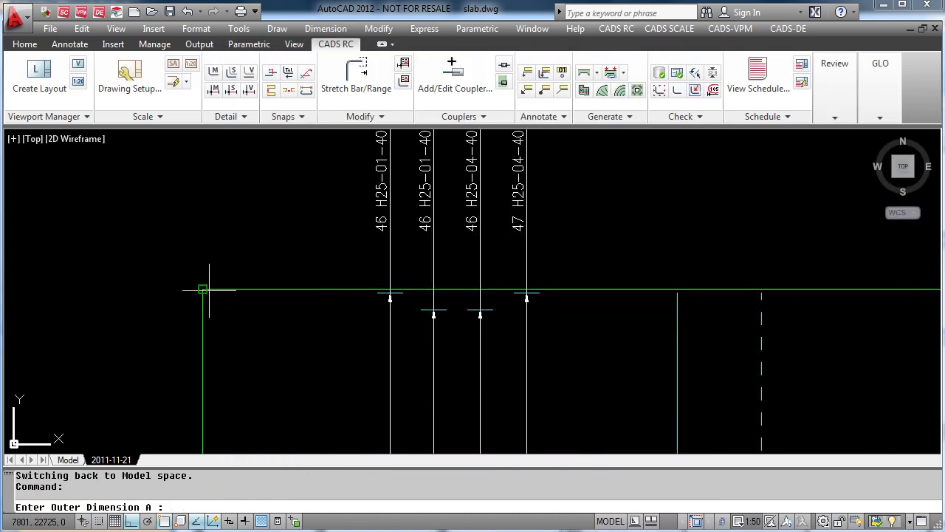
{"action": "left_click", "coordinate": [353, 322]}
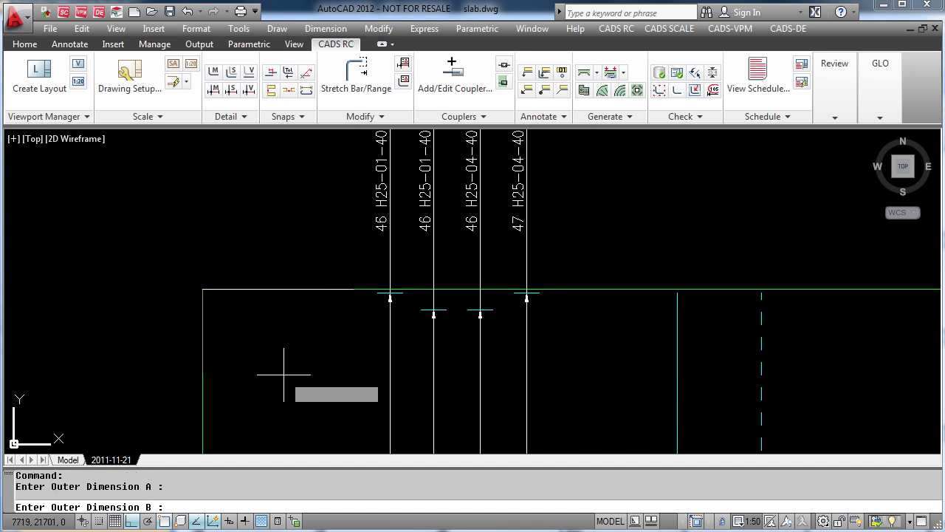
{"action": "left_click", "coordinate": [241, 439]}
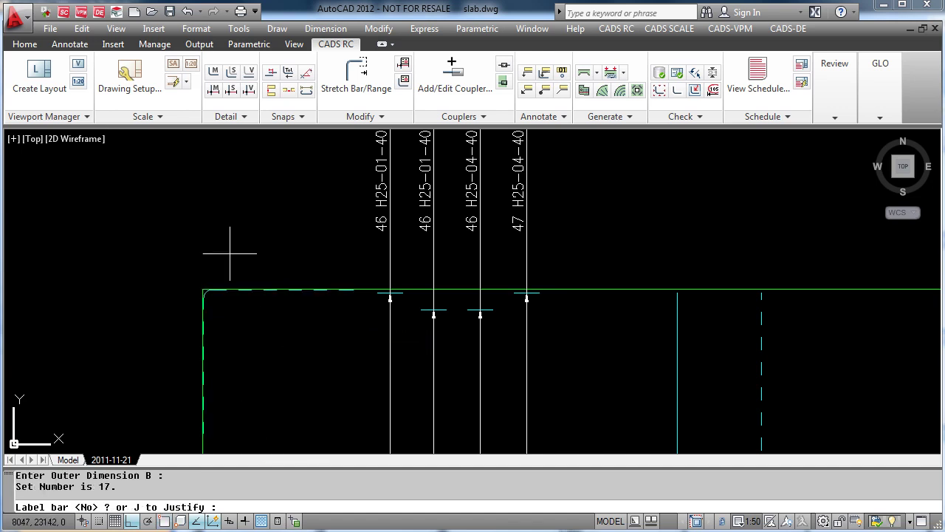
{"action": "left_click", "coordinate": [219, 233]}
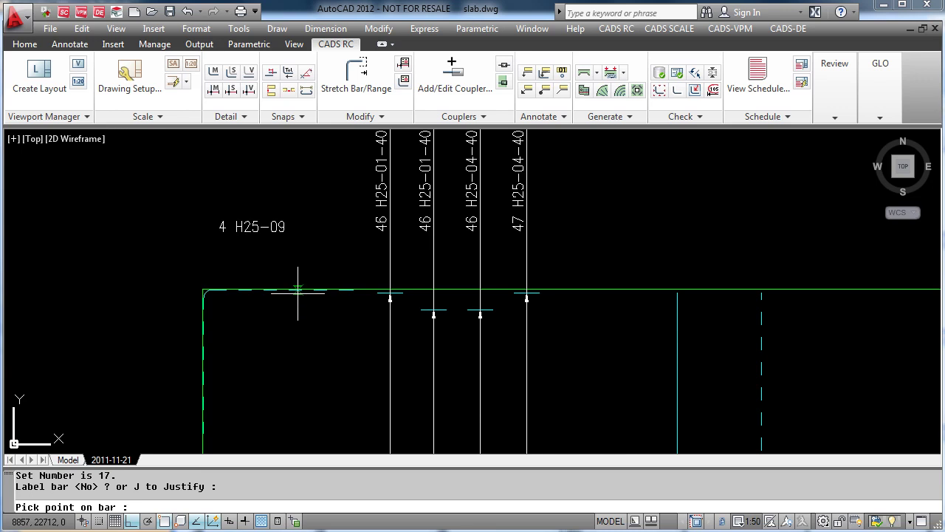
{"action": "left_click", "coordinate": [314, 265]}
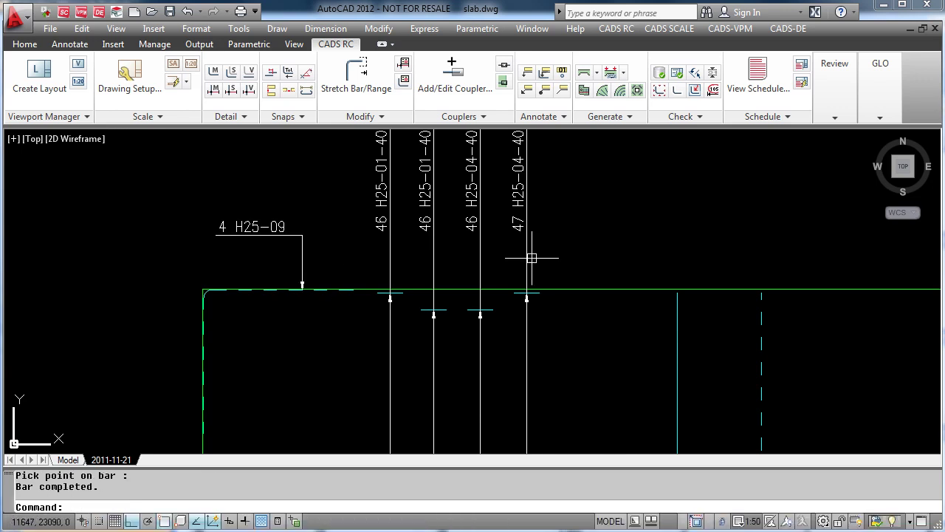
{"action": "scroll", "coordinate": [392, 232], "scroll_direction": "up", "scroll_amount": 2}
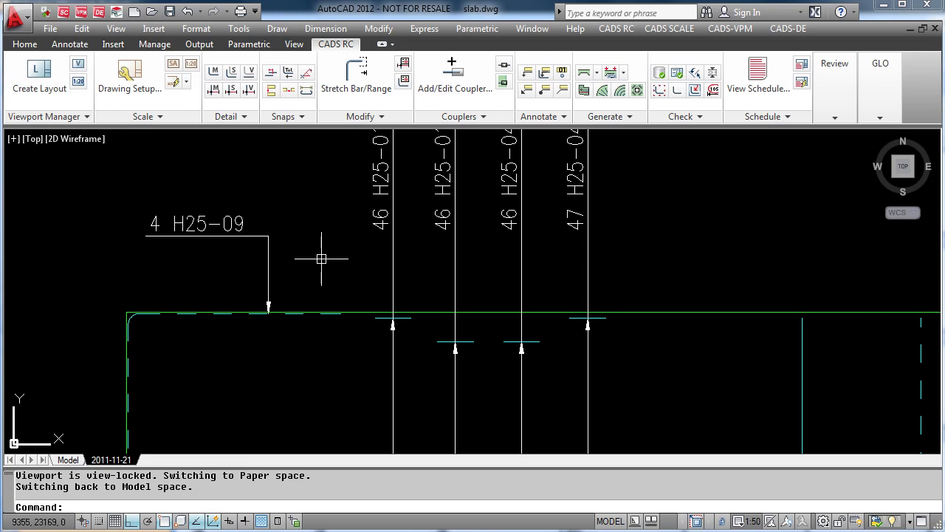
{"action": "scroll", "coordinate": [320, 258], "scroll_direction": "down", "scroll_amount": 10}
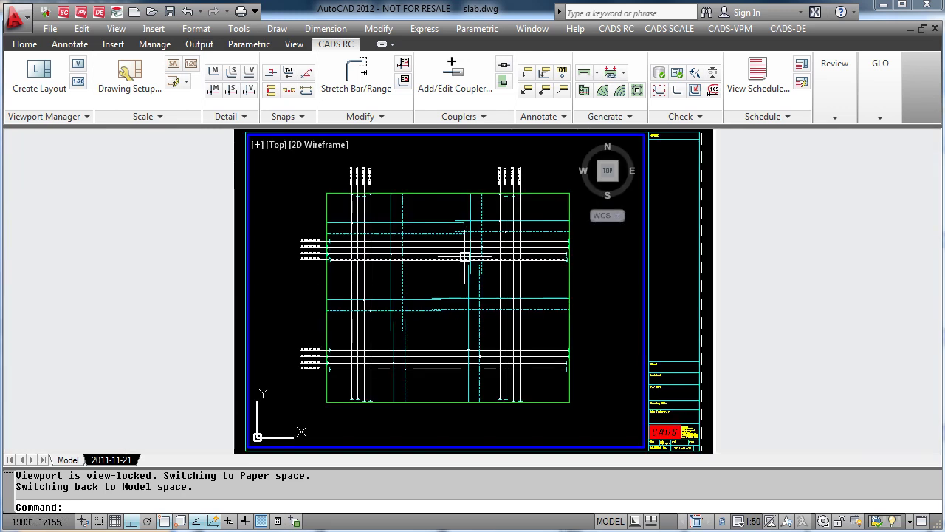
Scroll through the drawing's layer list, then switch to the CADS-RC params folder containing RCGRPLAY.GLO
{"action": "left_click", "coordinate": [26, 46]}
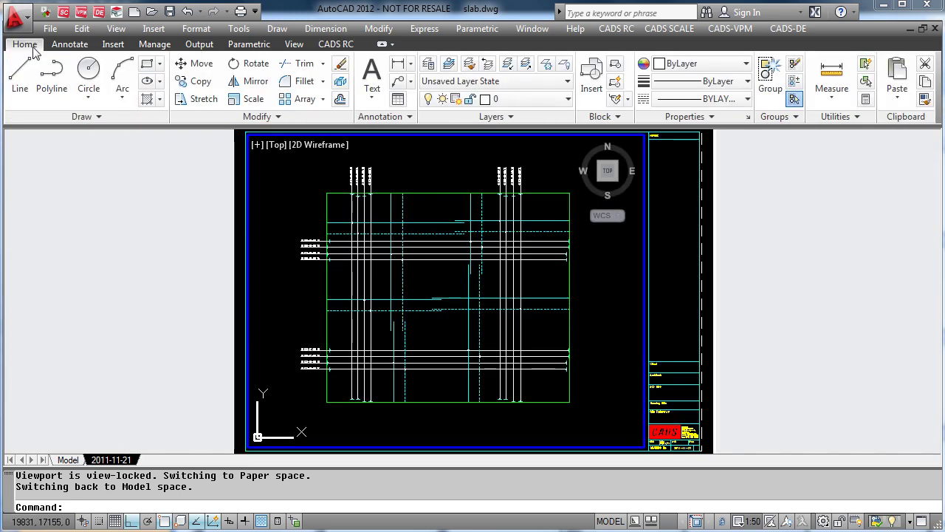
{"action": "left_click", "coordinate": [567, 99]}
{"action": "left_click_drag", "start_coordinate": [610, 140], "coordinate": [606, 185]}
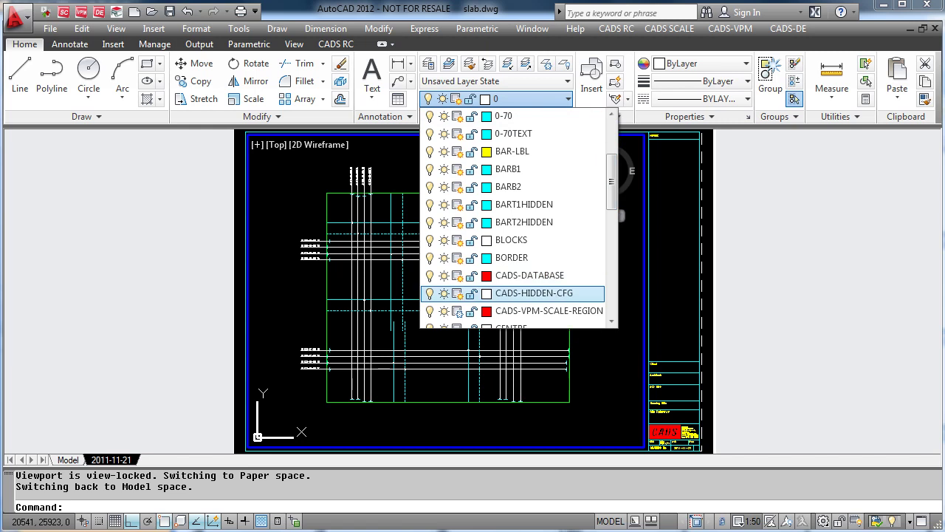
{"action": "key", "text": "alt+Tab"}
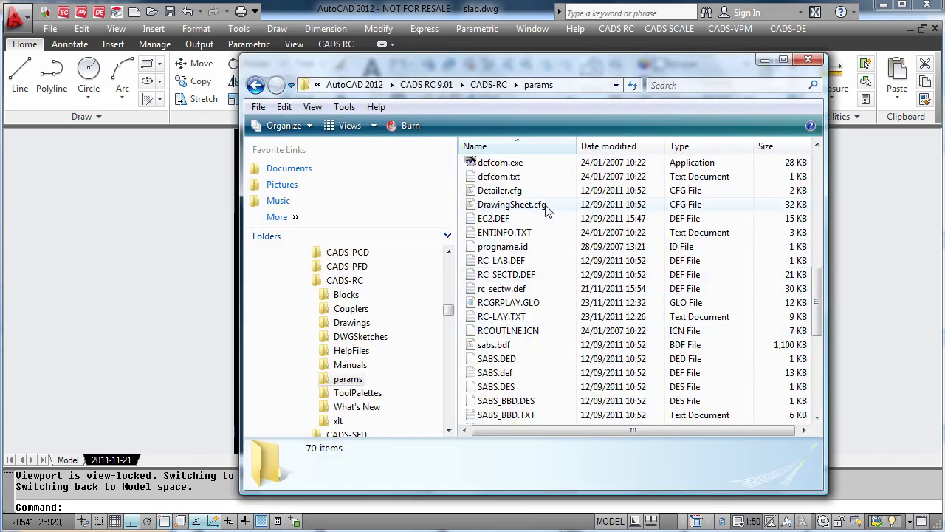
Open RCGRPLAY.GLO in Notepad to view its group-layer definitions, e.g. Rebars = BarT1
{"action": "double_click", "coordinate": [505, 304]}
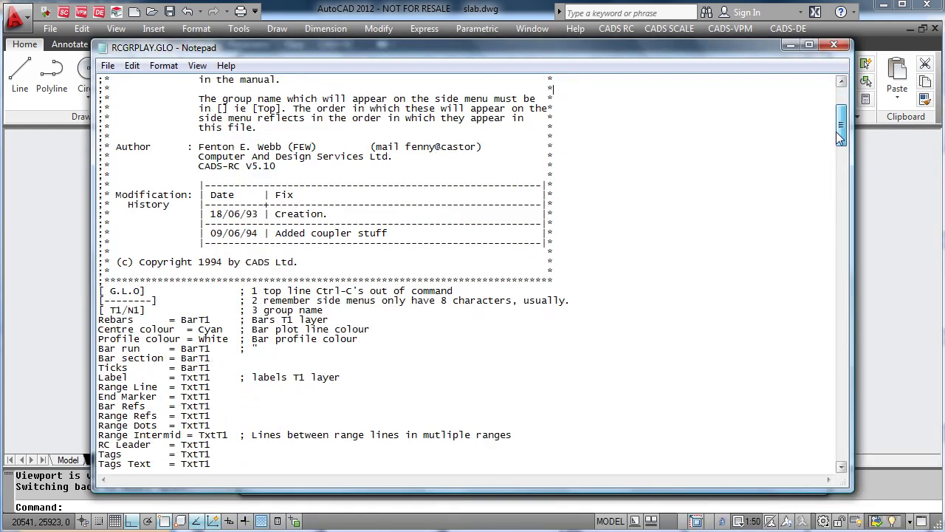